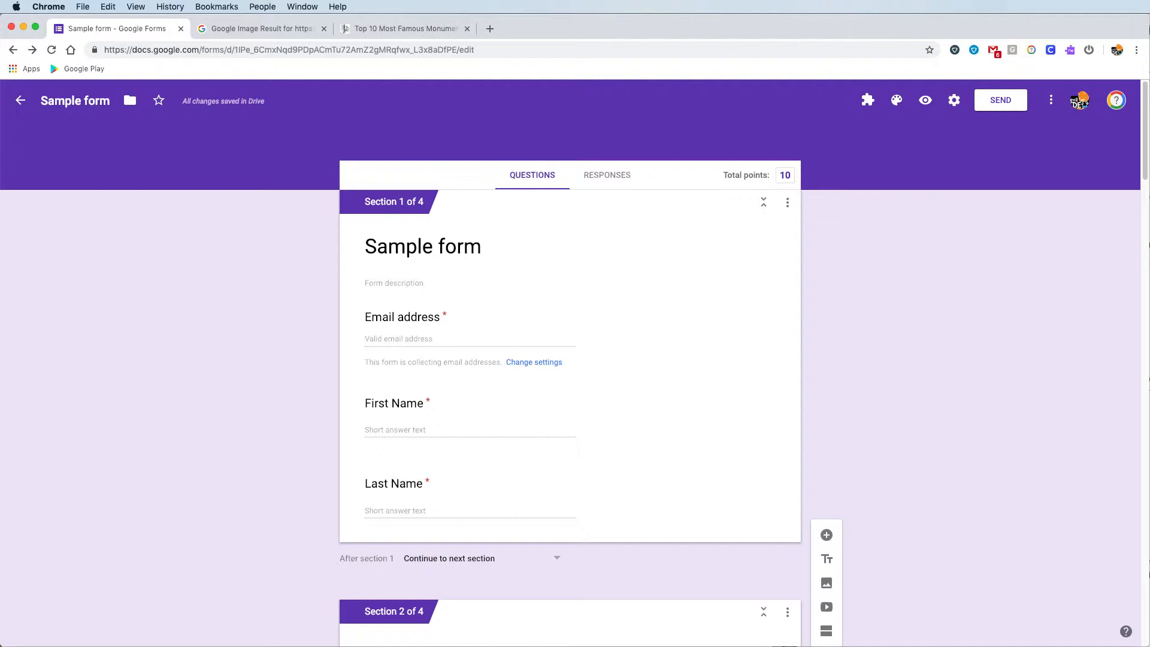
- Replace the form title with 'Monuments of Paris Quiz', fixing the 'Monumnets' typo via spellcheck
{"action": "triple_click", "coordinate": [451, 253]}
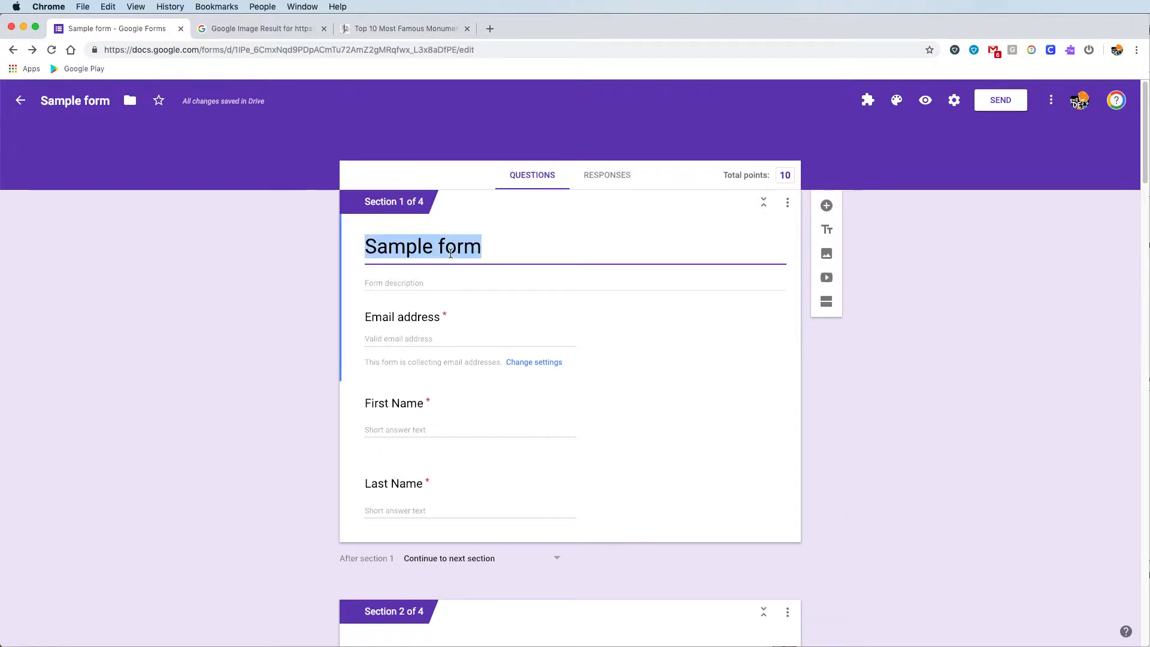
{"action": "type", "text": "Monumnets of "}
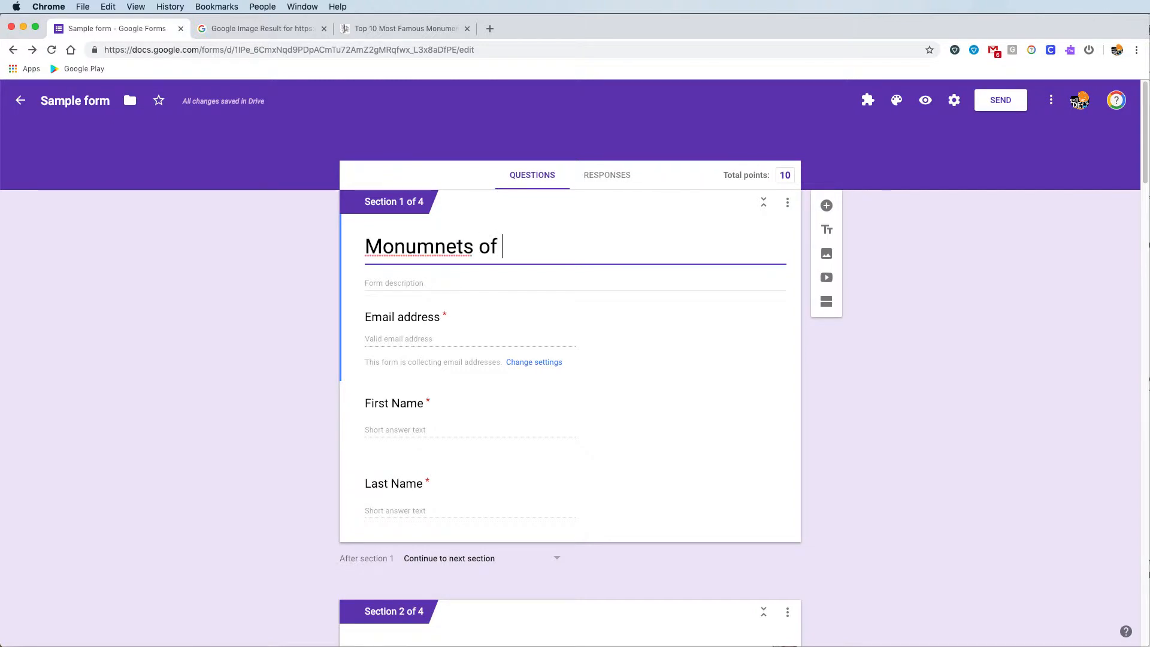
{"action": "type", "text": "p"}
{"action": "key", "text": "BackSpace"}
{"action": "type", "text": "Paris "}
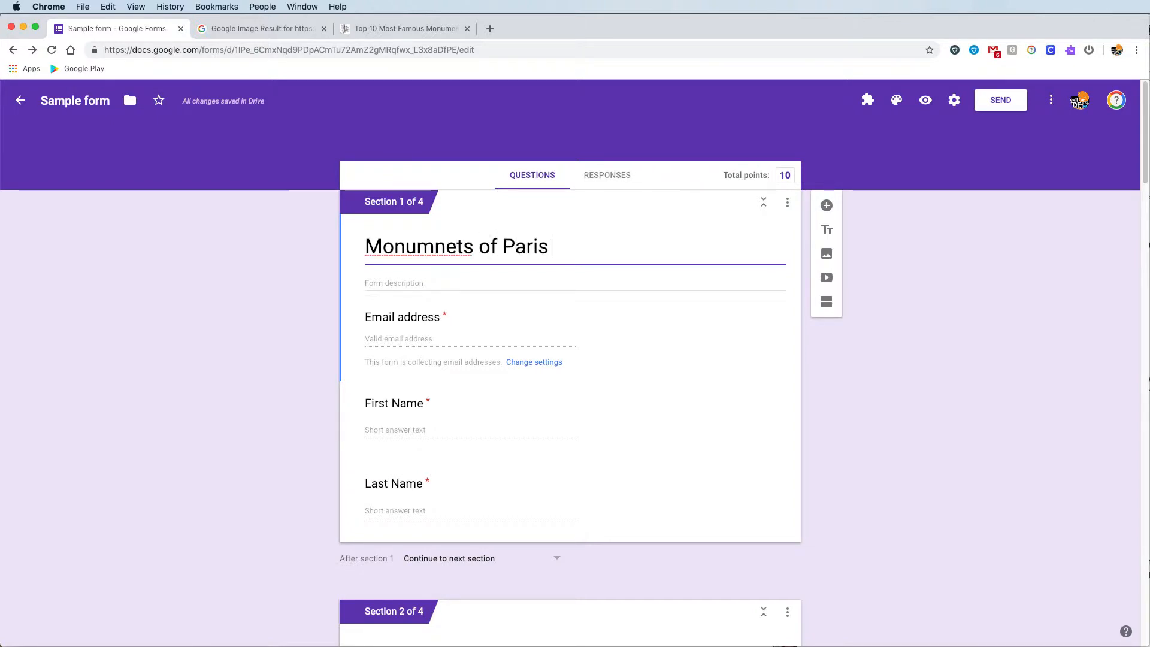
{"action": "type", "text": "Quiz"}
{"action": "left_click", "coordinate": [422, 244]}
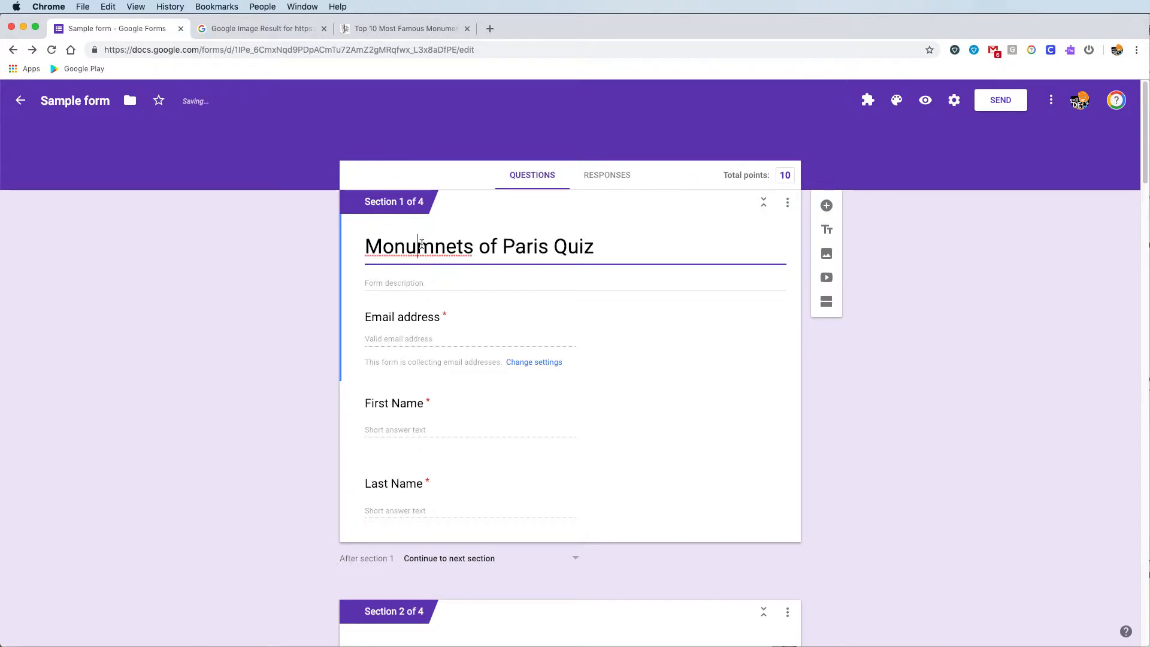
{"action": "right_click", "coordinate": [421, 244]}
{"action": "left_click", "coordinate": [444, 250]}
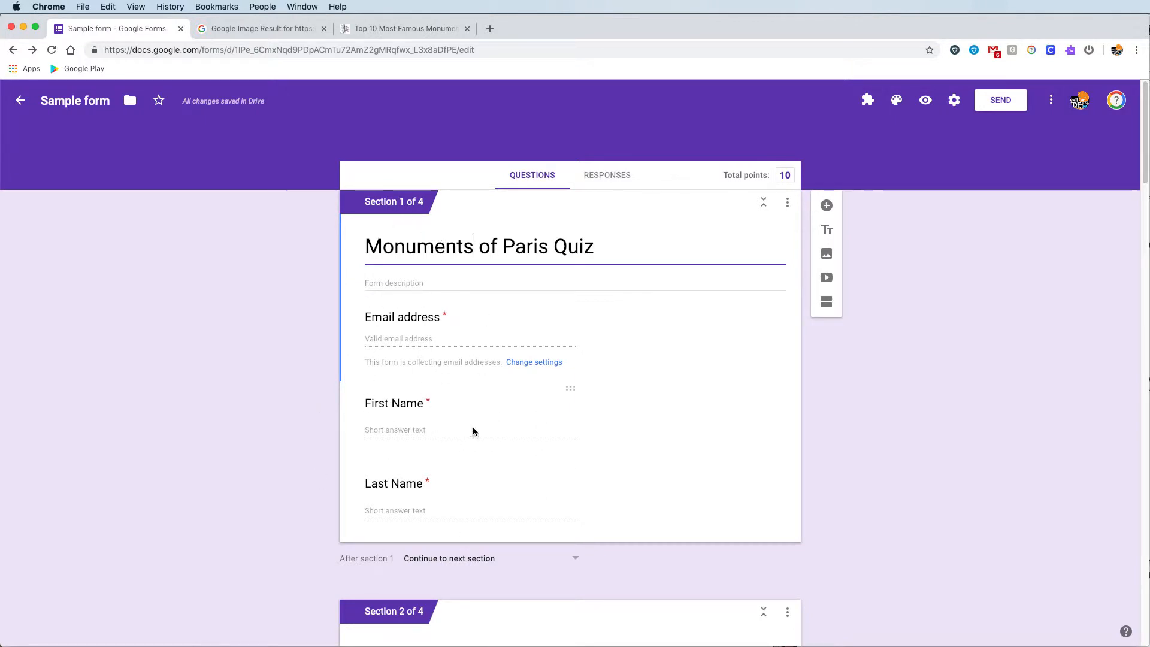
- Insert a new question 'Code' directly after Last Name and mark it Required
{"action": "left_click", "coordinate": [479, 504]}
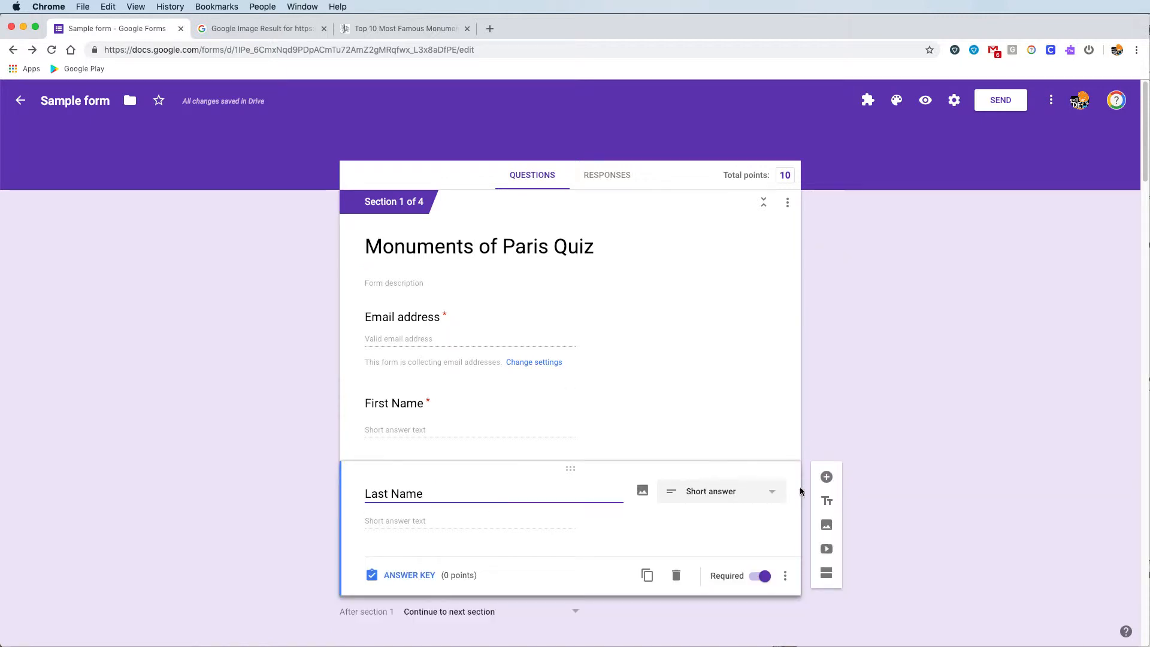
{"action": "left_click", "coordinate": [819, 479]}
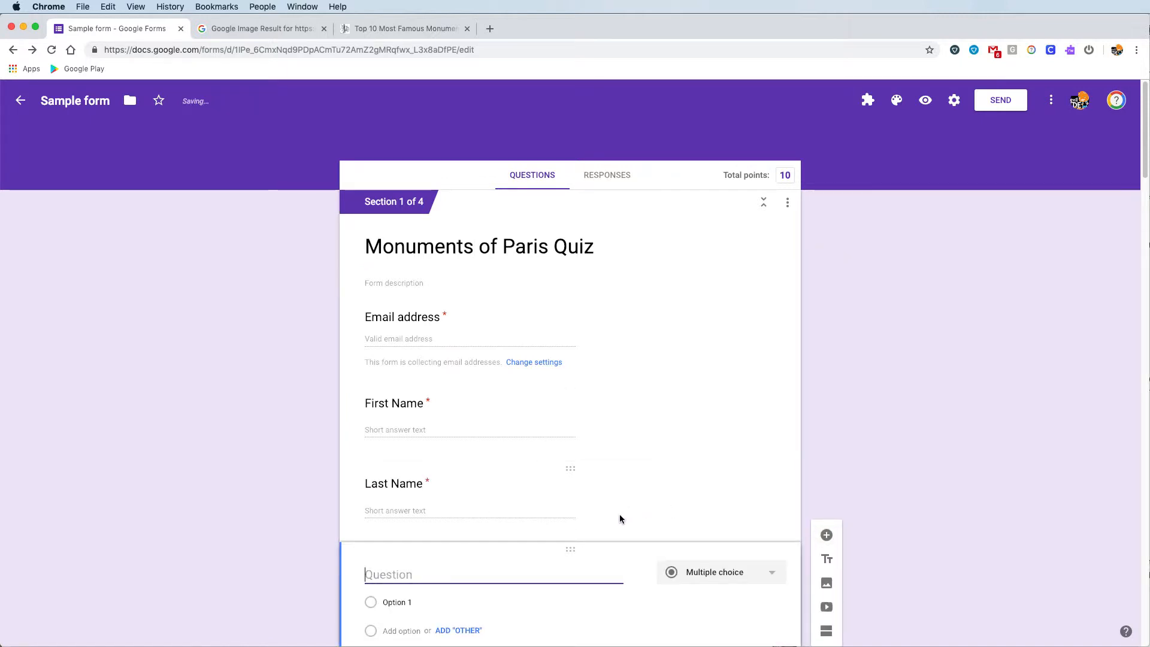
{"action": "type", "text": "Code"}
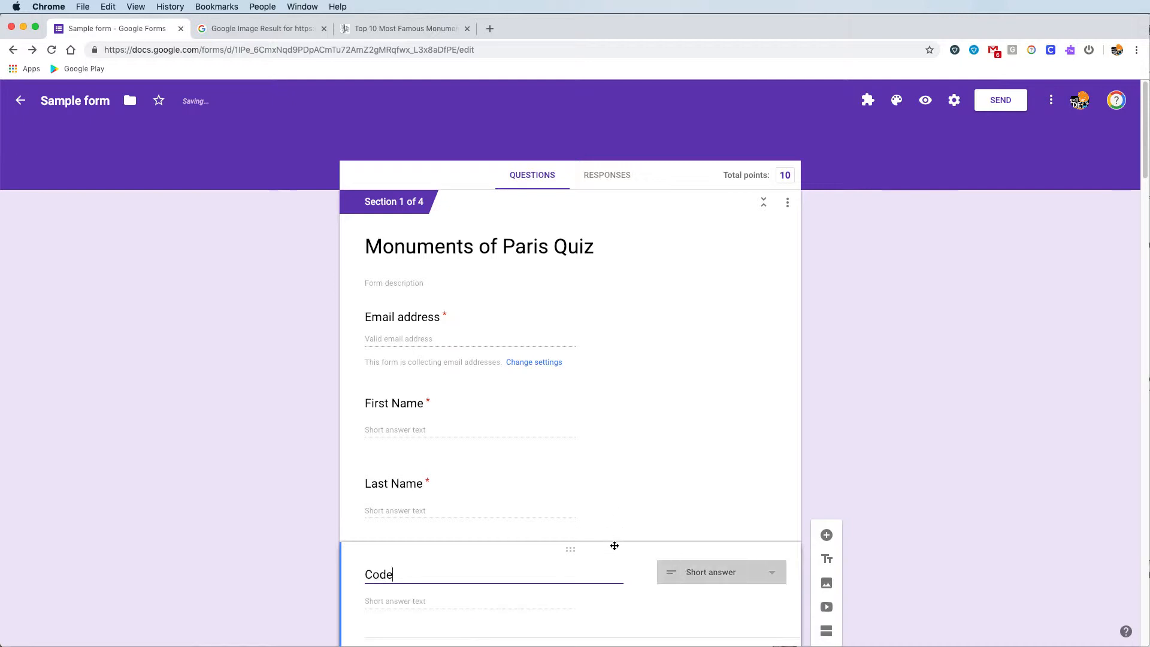
{"action": "scroll", "coordinate": [595, 584], "scroll_direction": "down", "scroll_amount": 4}
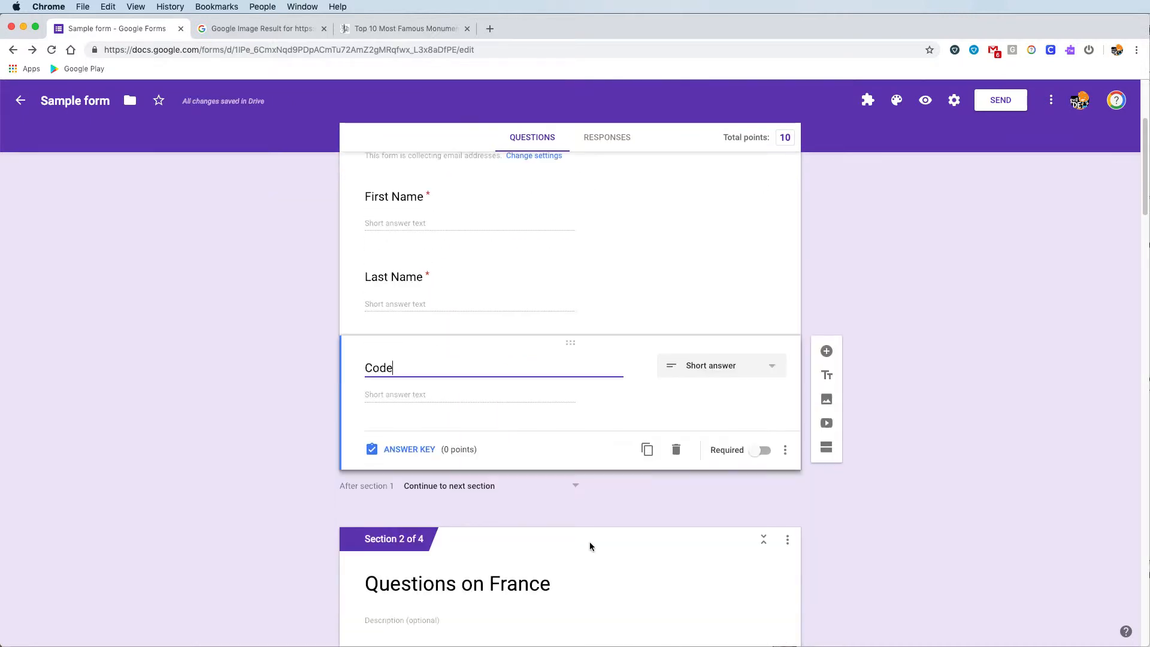
{"action": "left_click", "coordinate": [766, 454]}
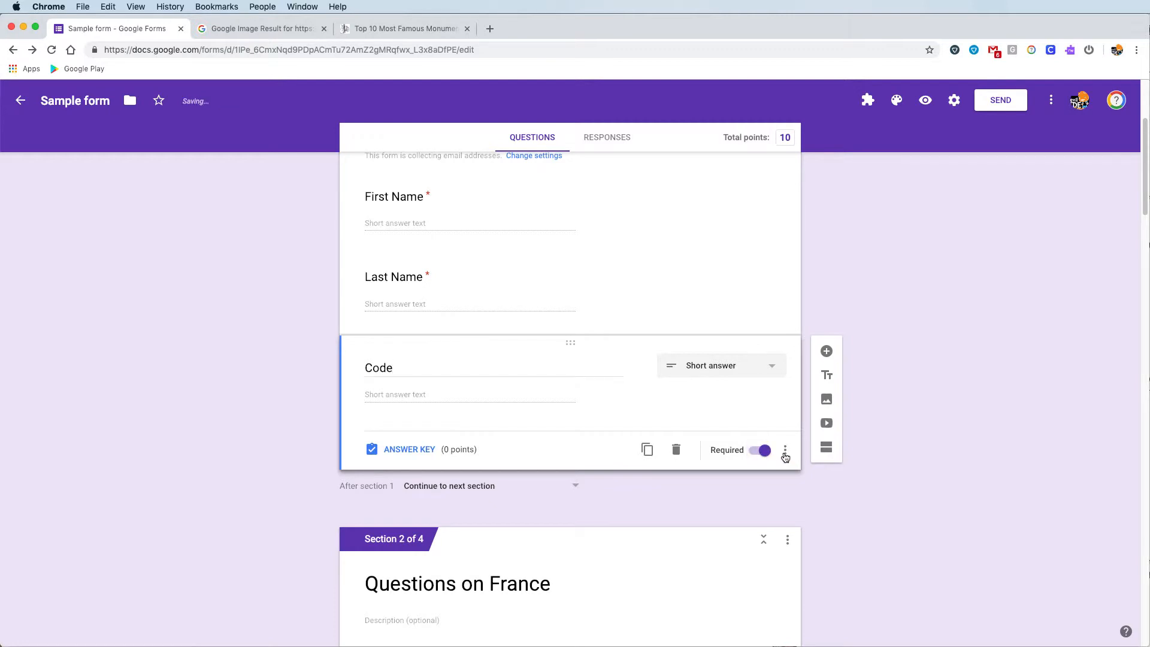
- Give Code response validation: Number, Equal to 201948, error text 'Sorry try again.'
{"action": "left_click", "coordinate": [785, 452]}
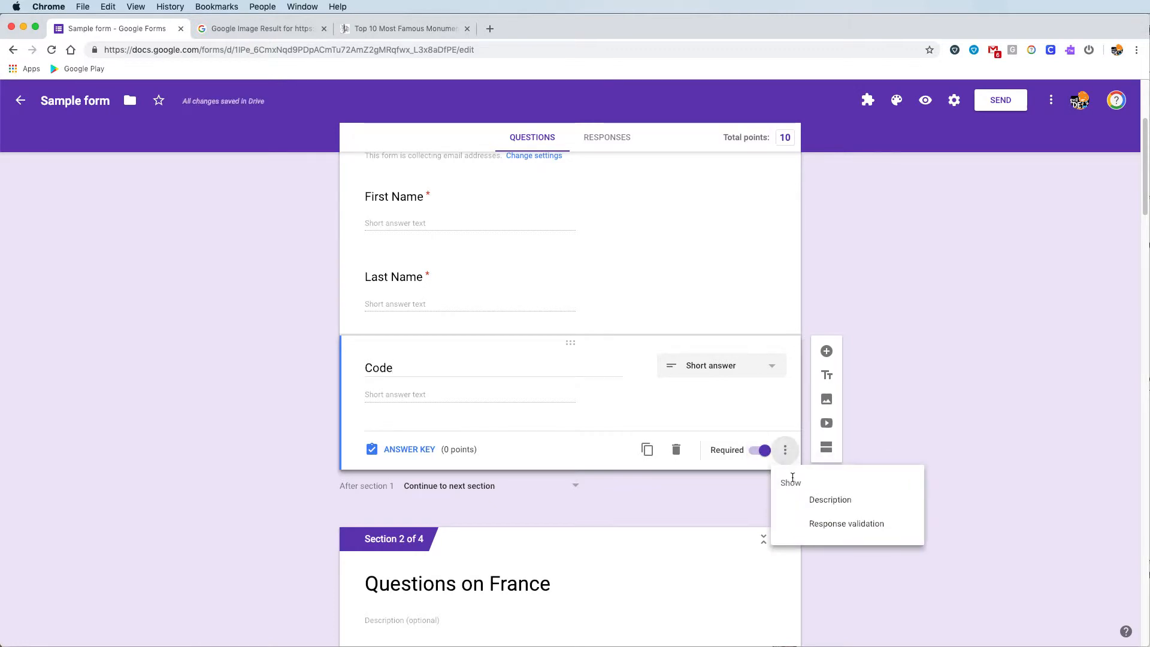
{"action": "left_click", "coordinate": [798, 526]}
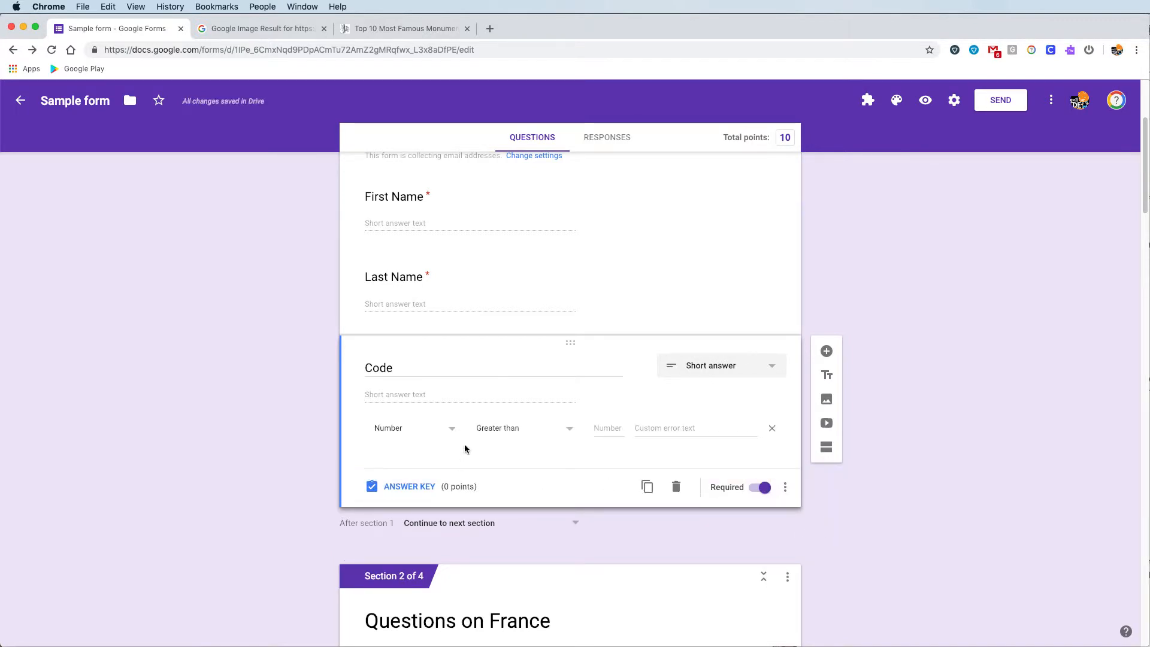
{"action": "left_click", "coordinate": [451, 432]}
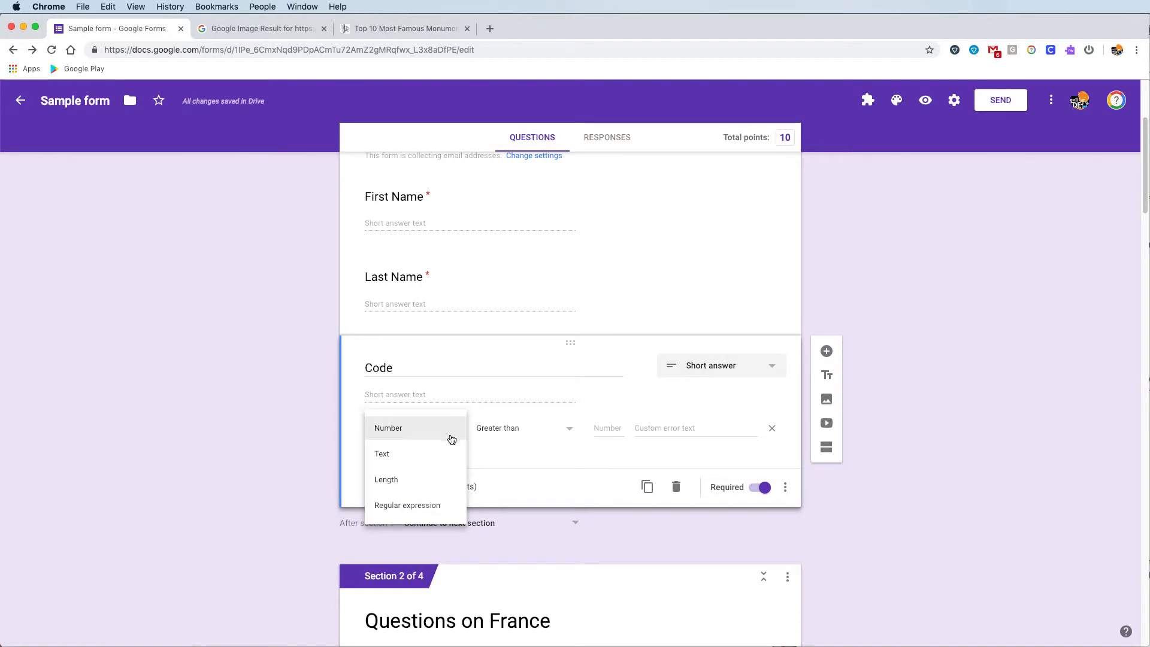
{"action": "left_click", "coordinate": [449, 428]}
{"action": "left_click", "coordinate": [510, 428]}
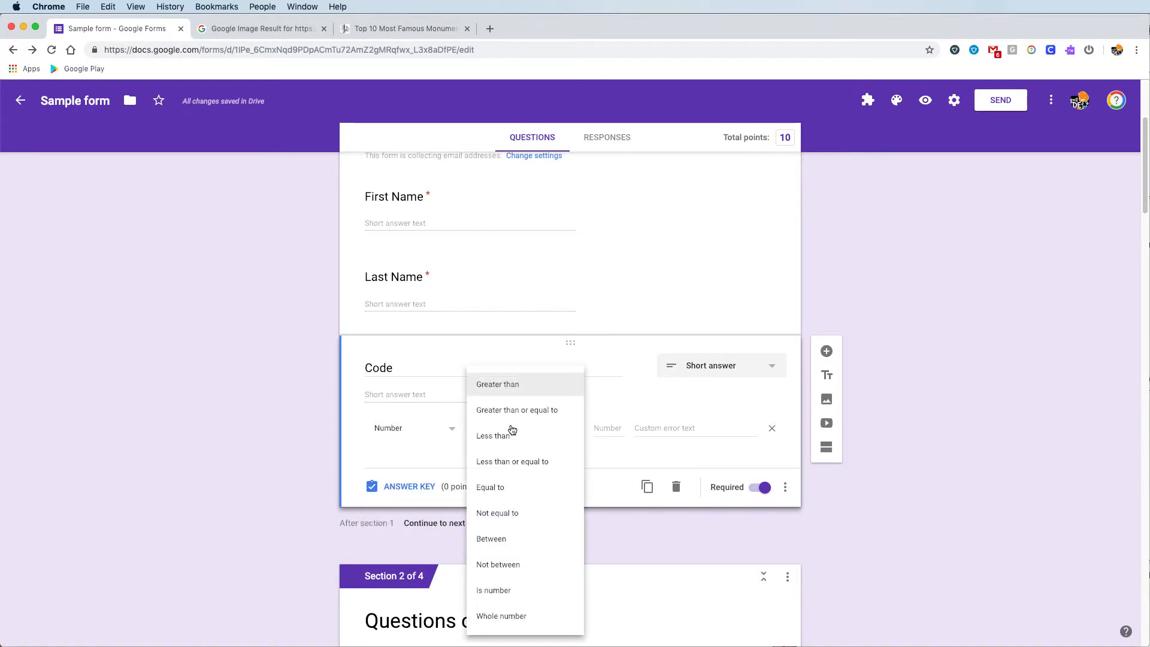
{"action": "left_click", "coordinate": [506, 486]}
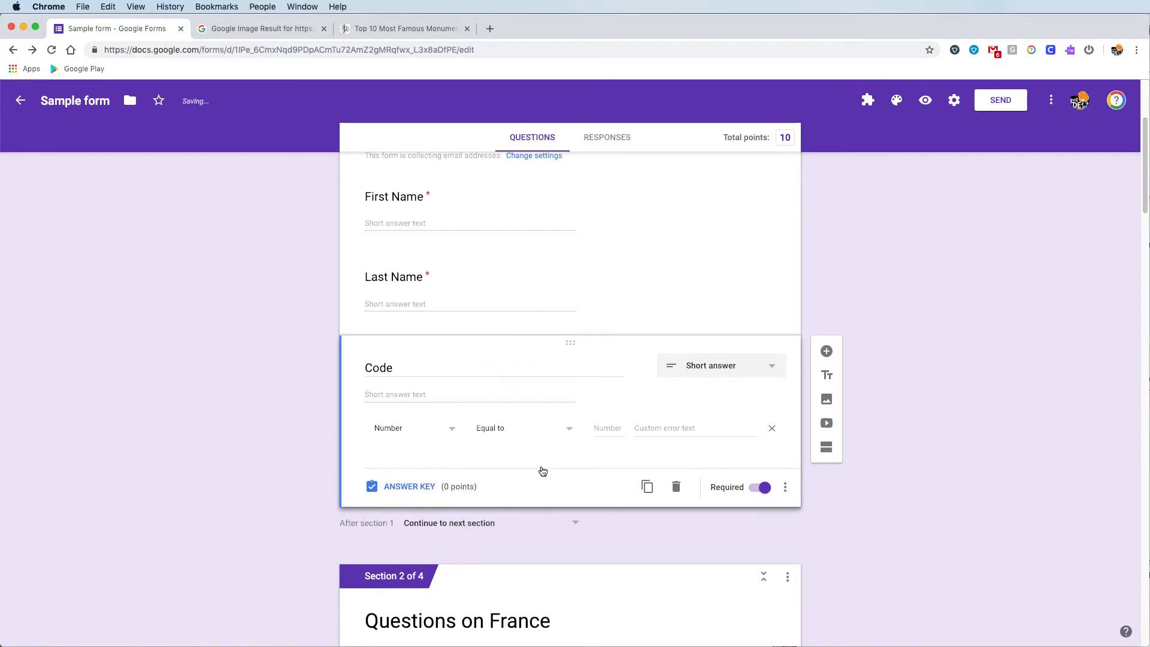
{"action": "left_click", "coordinate": [596, 428]}
{"action": "type", "text": "2"}
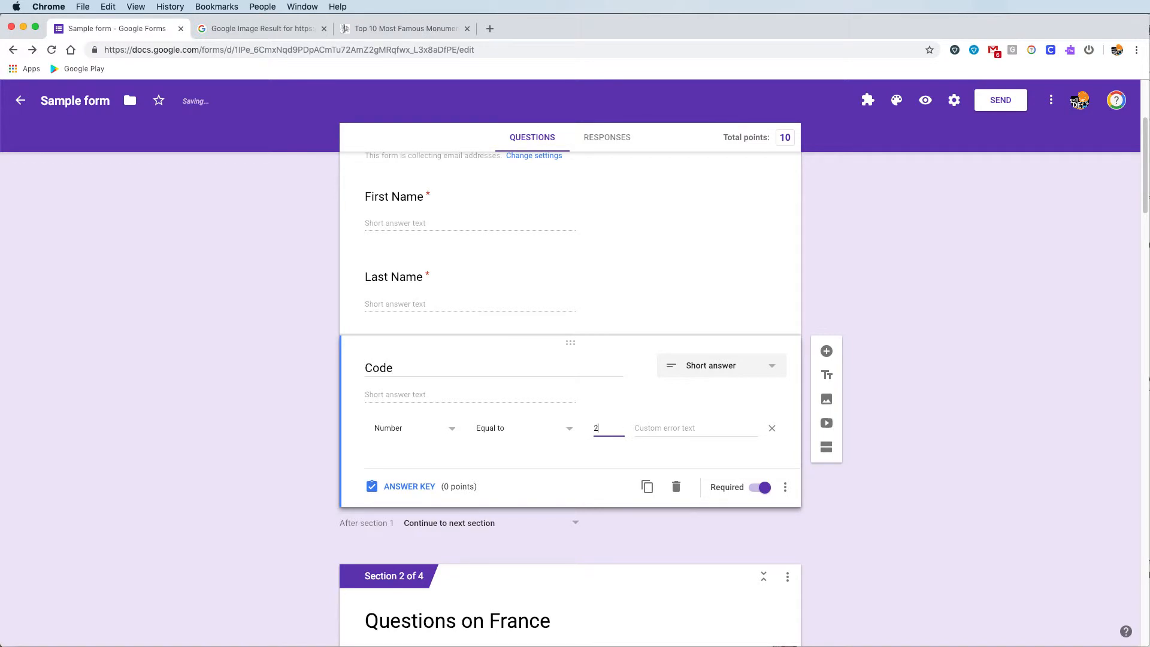
{"action": "type", "text": "01948"}
{"action": "left_click", "coordinate": [666, 433]}
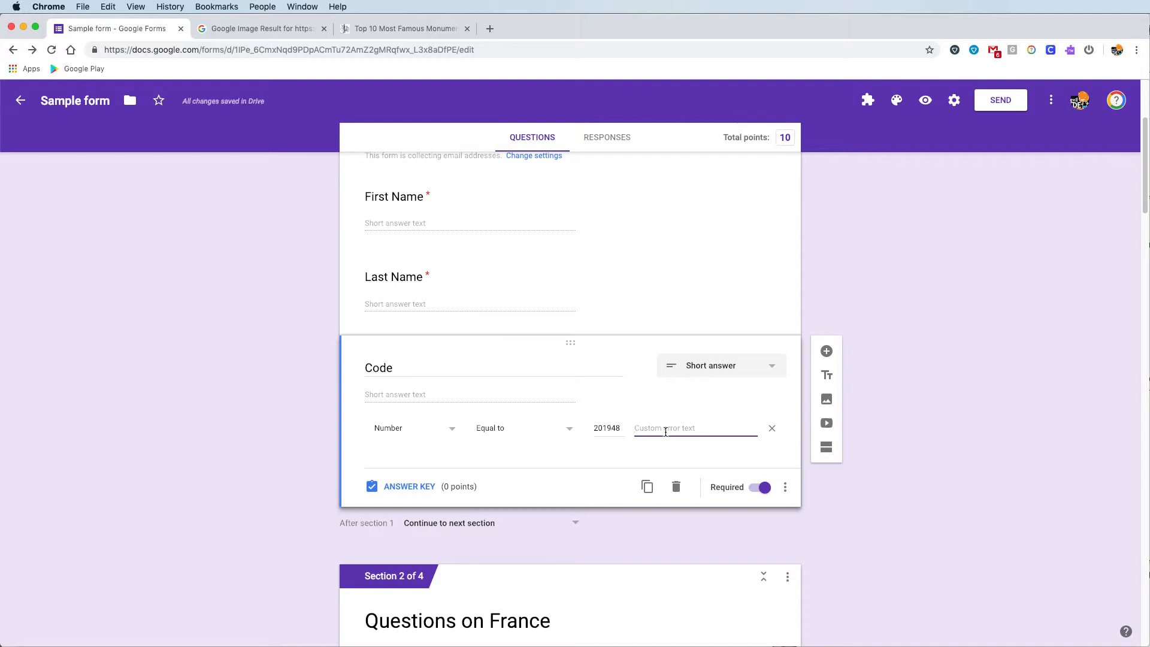
{"action": "type", "text": "Sorry try again."}
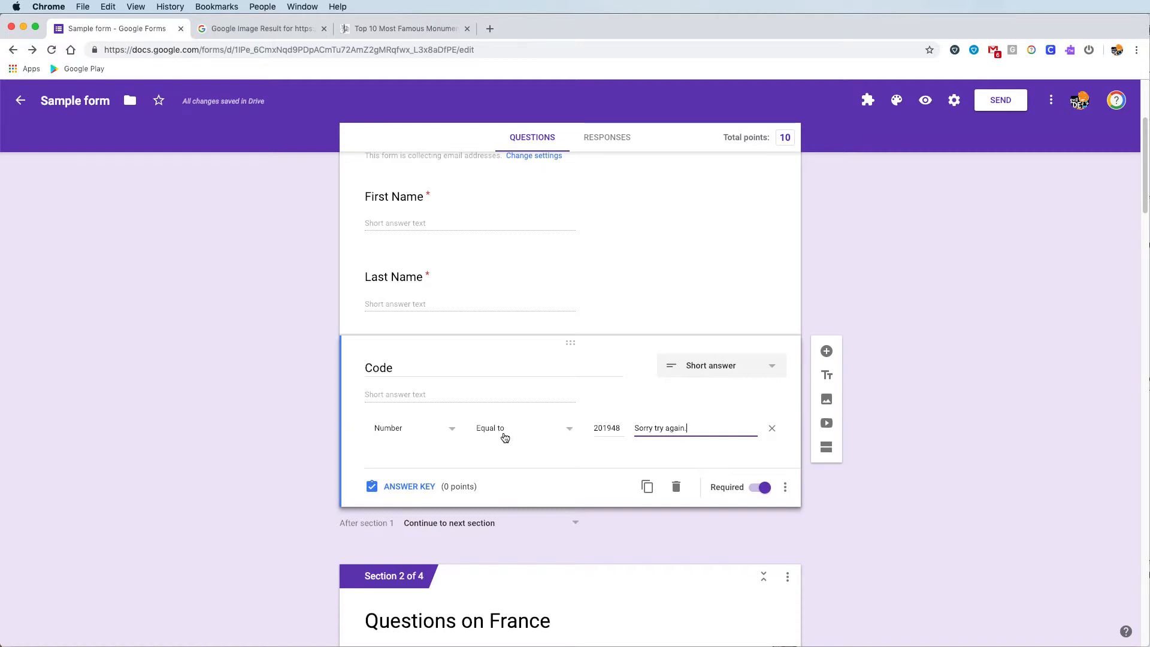
{"action": "scroll", "coordinate": [513, 481], "scroll_direction": "down", "scroll_amount": 2}
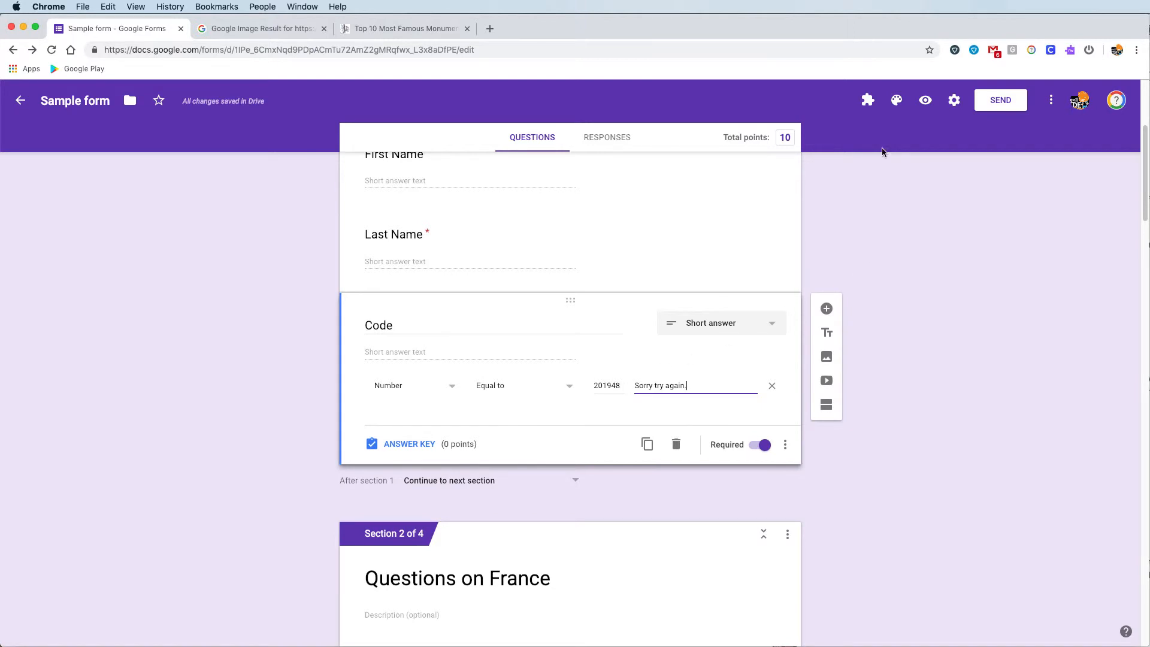
- Preview the quiz, autofill Email and enter dummy Last and First Names, leaving Code blank
{"action": "left_click", "coordinate": [926, 102]}
{"action": "left_click", "coordinate": [554, 318]}
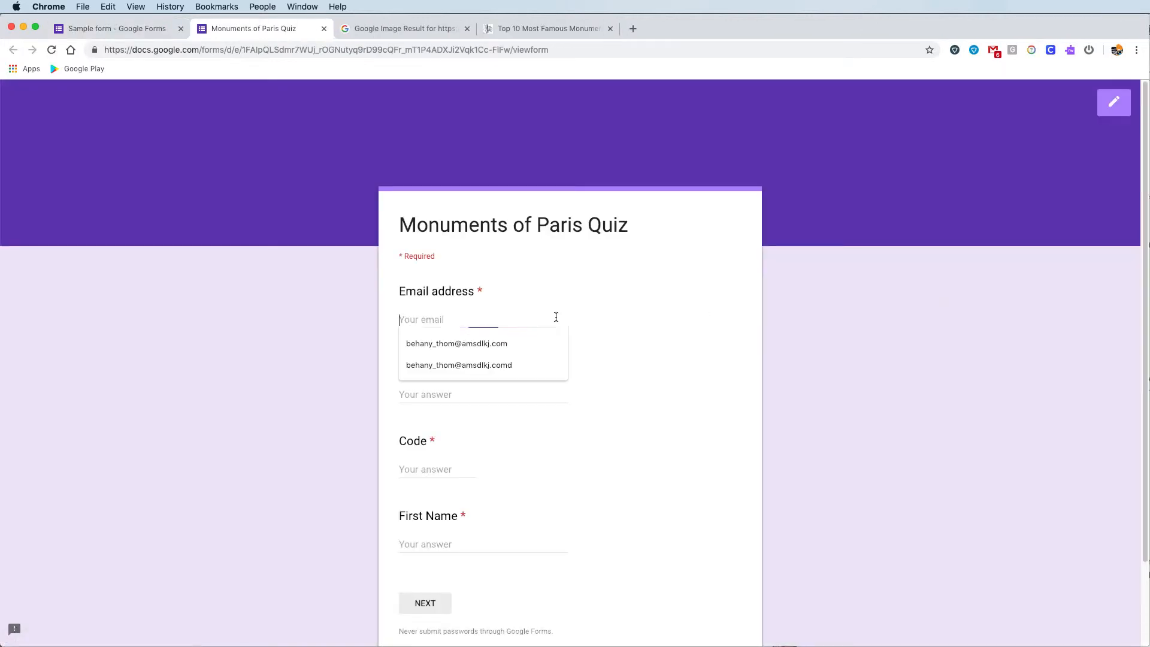
{"action": "left_click", "coordinate": [487, 343]}
{"action": "left_click", "coordinate": [475, 389]}
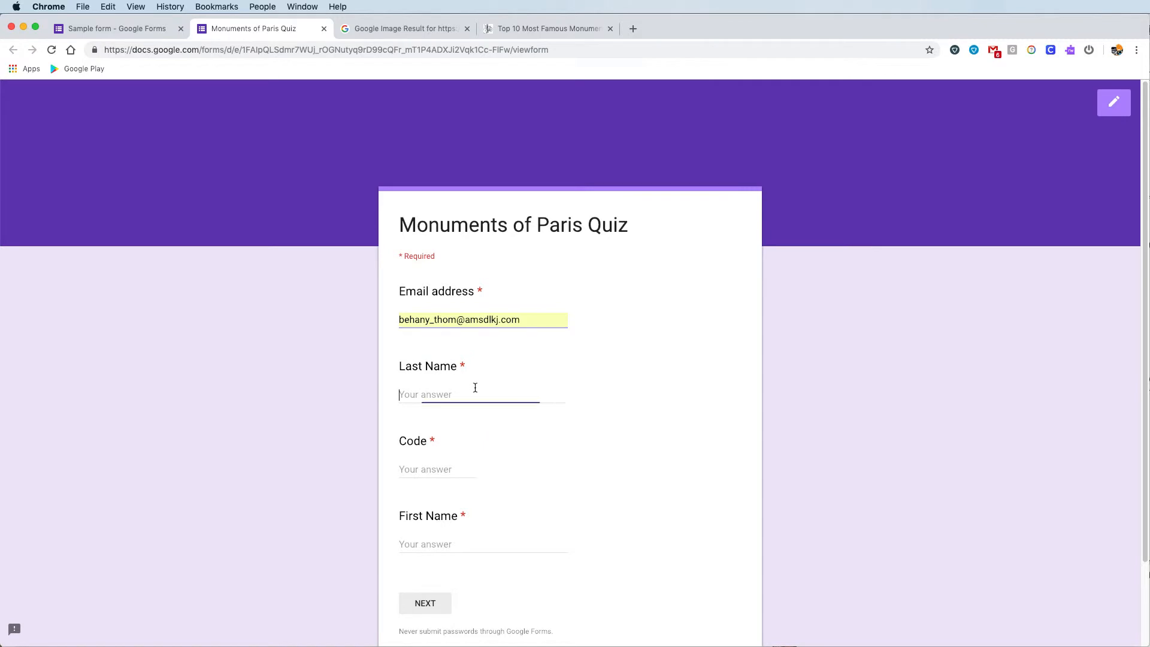
{"action": "type", "text": "thlkjsd"}
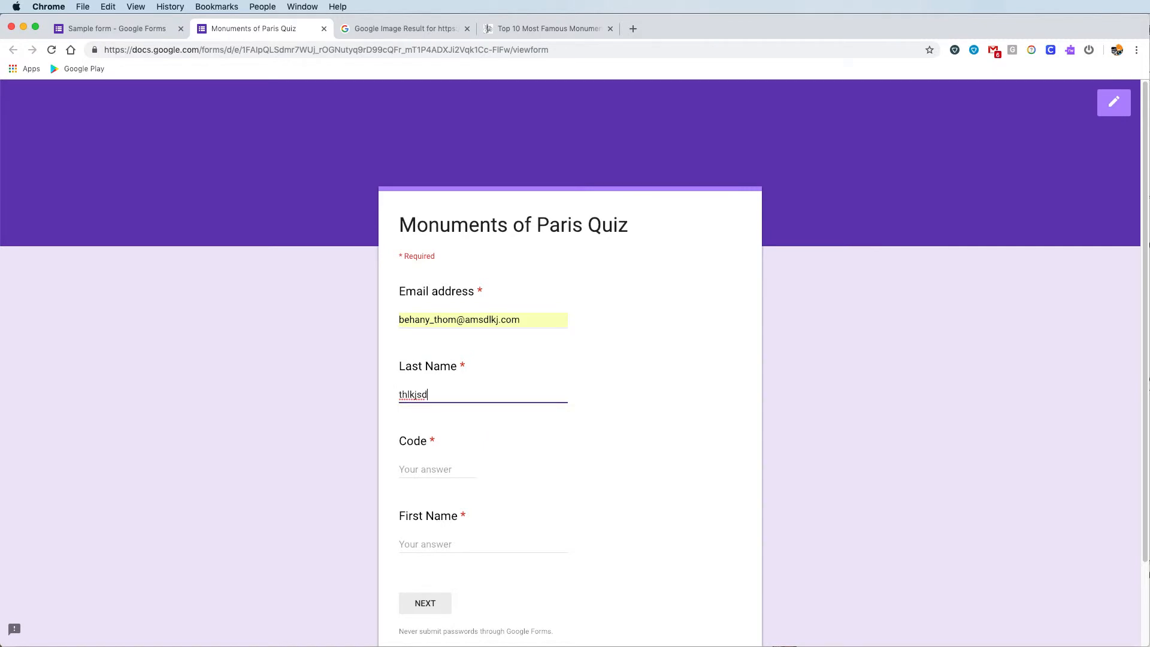
{"action": "key", "text": "Tab"}
{"action": "key", "text": "Tab"}
{"action": "type", "text": "slkdfjsdlkj"}
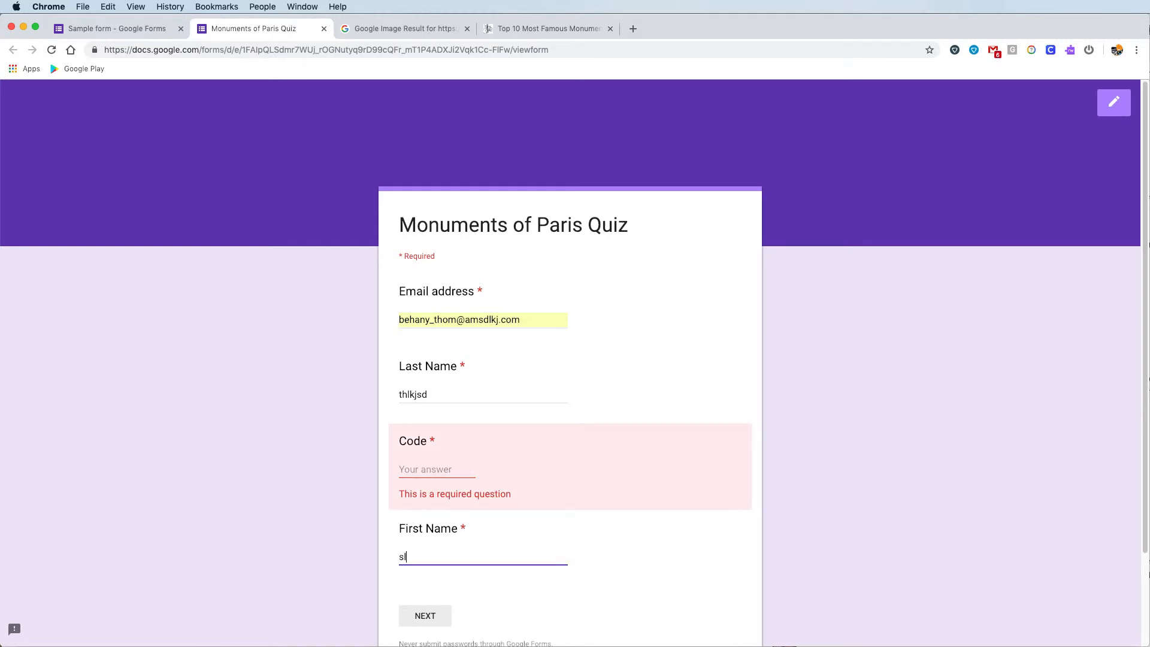
{"action": "left_click", "coordinate": [439, 466]}
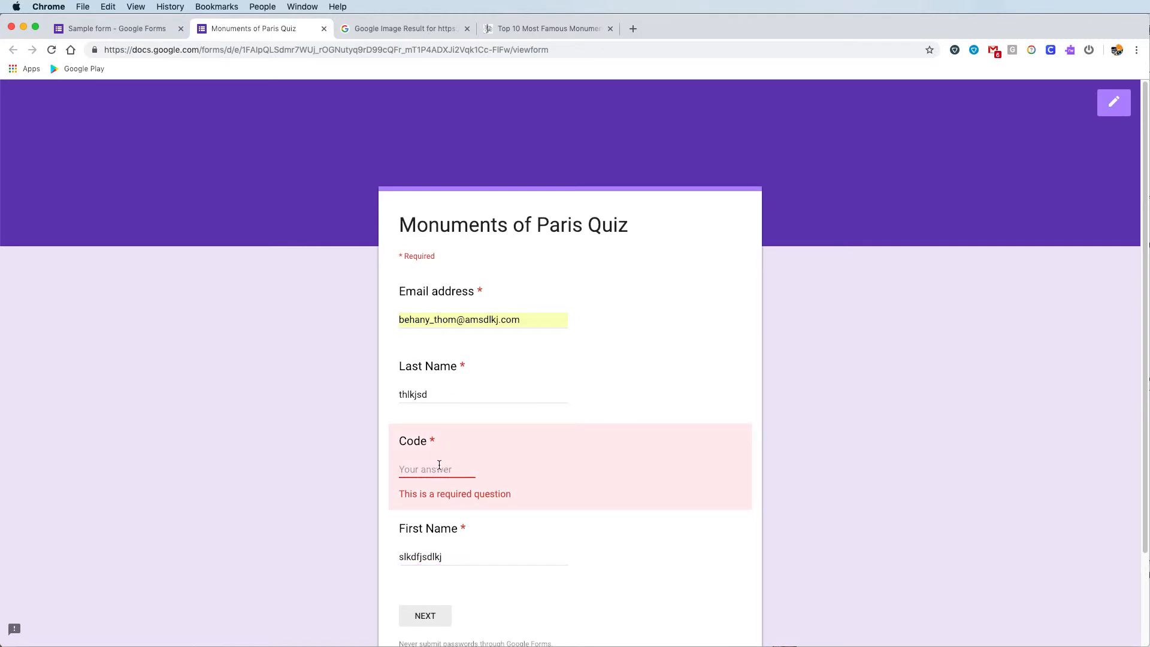
{"action": "left_click", "coordinate": [135, 30]}
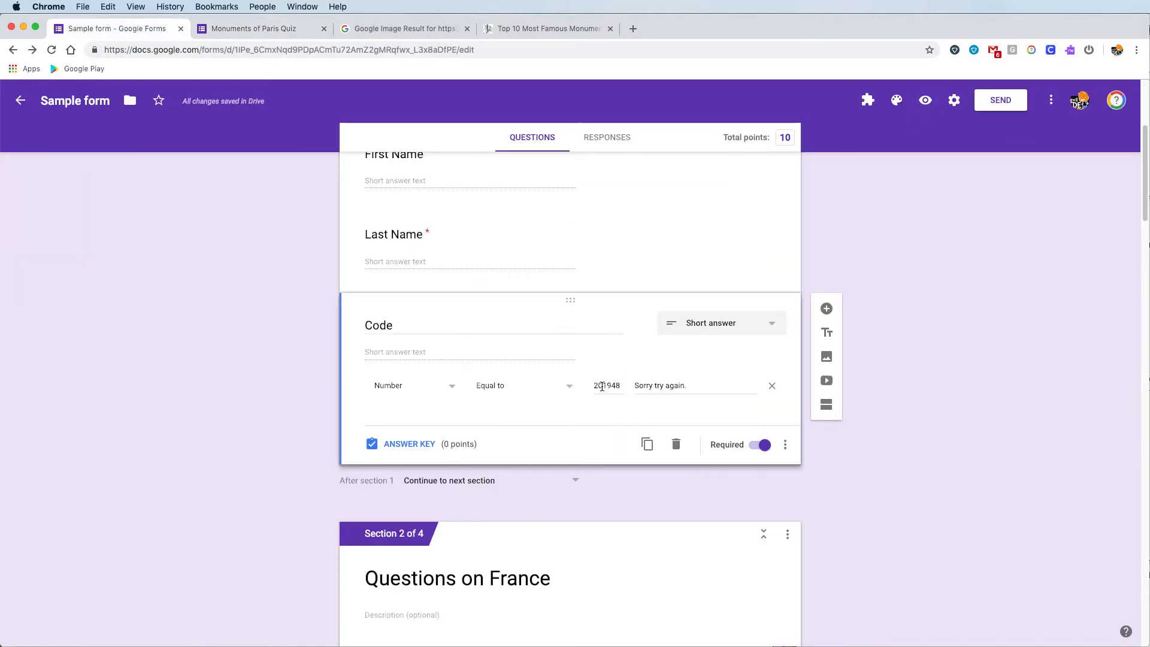
- In the preview, confirm code 20194895 is rejected and 201948 advances to the France questions
{"action": "left_click", "coordinate": [279, 30]}
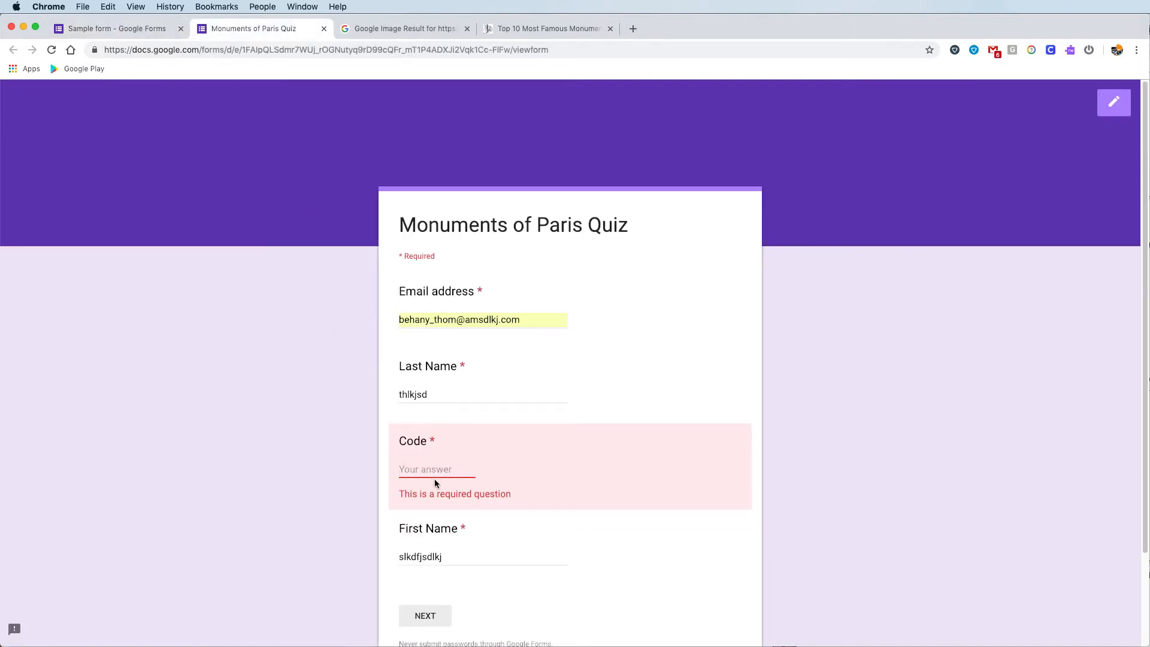
{"action": "type", "text": "20"}
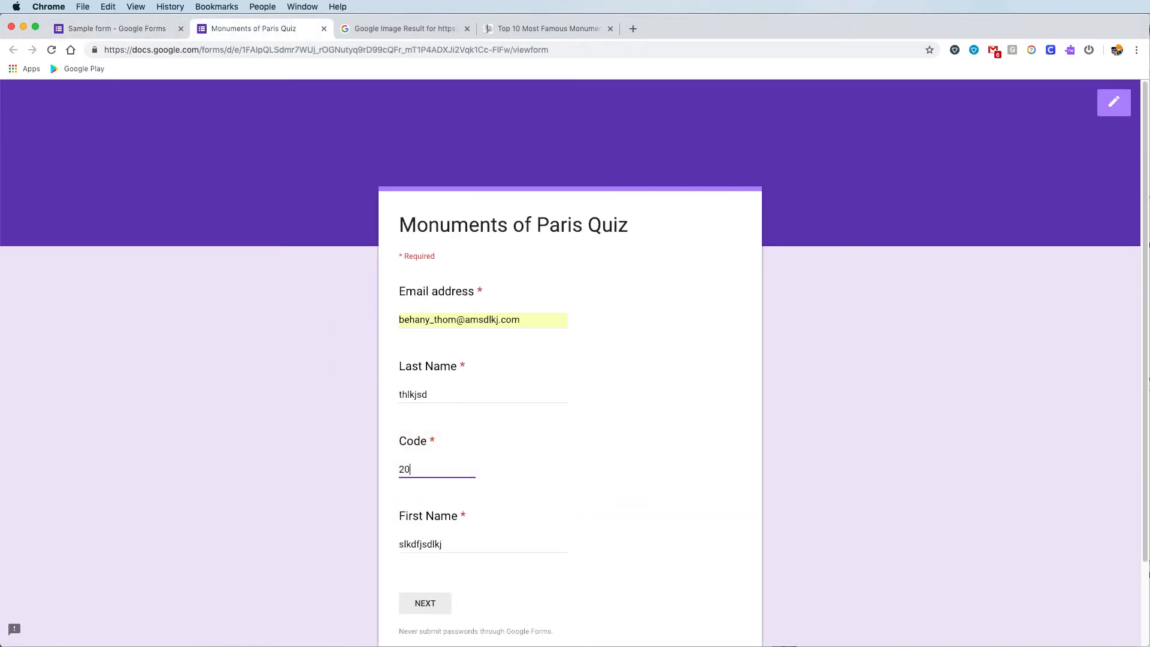
{"action": "type", "text": "1948"}
{"action": "type", "text": "95"}
{"action": "scroll", "coordinate": [487, 499], "scroll_direction": "down", "scroll_amount": 1}
{"action": "left_click", "coordinate": [427, 593]}
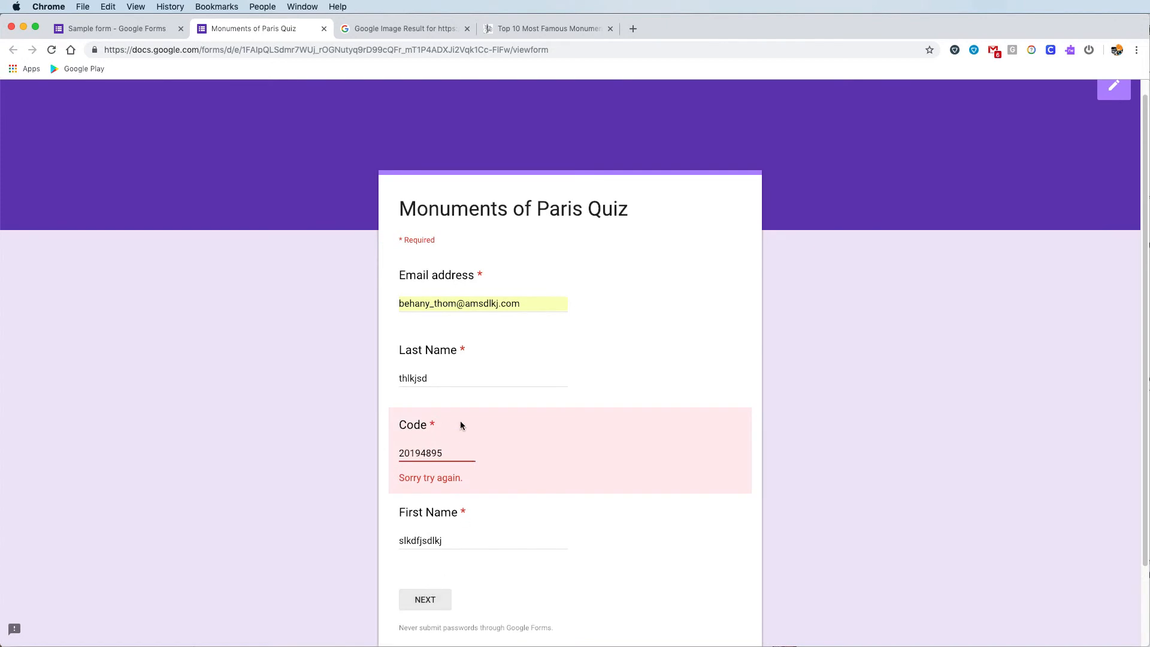
{"action": "key", "text": "BackSpace"}
{"action": "key", "text": "BackSpace"}
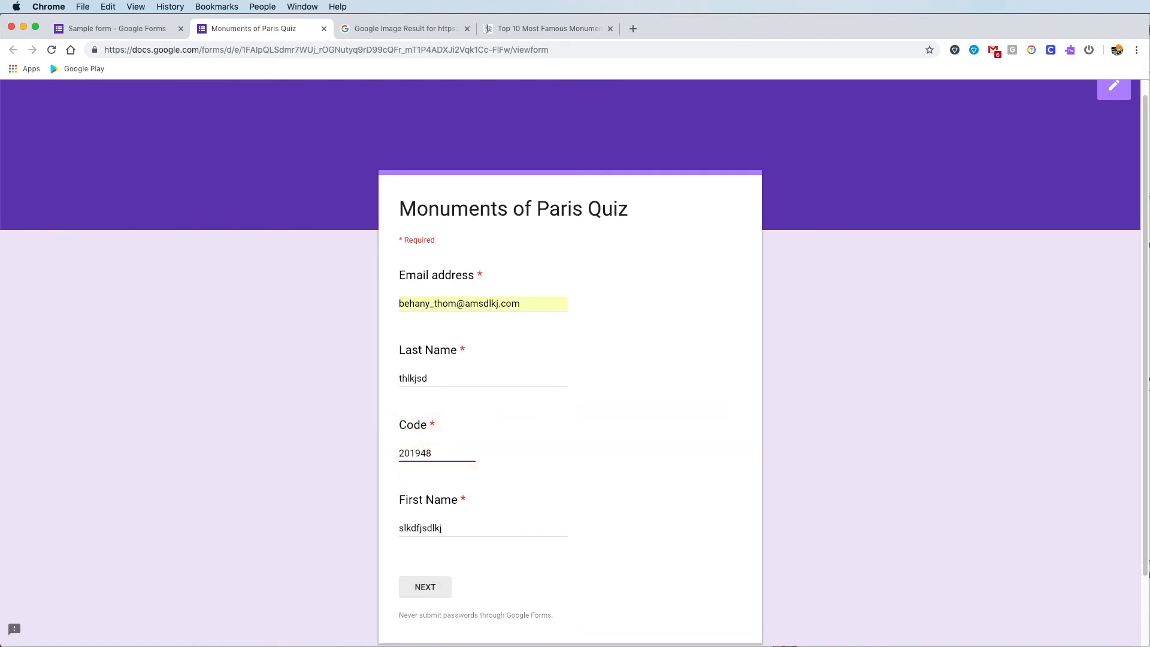
{"action": "left_click", "coordinate": [427, 587]}
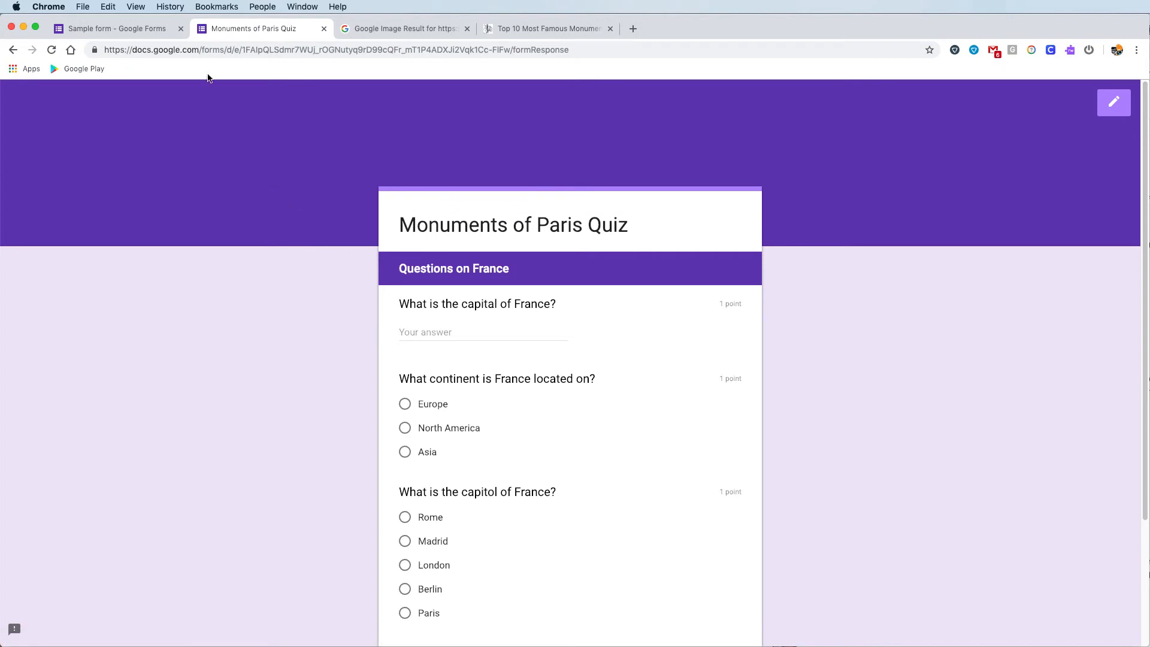
- Change the Code validation's required number from 201948 to 201949
{"action": "left_click", "coordinate": [130, 30]}
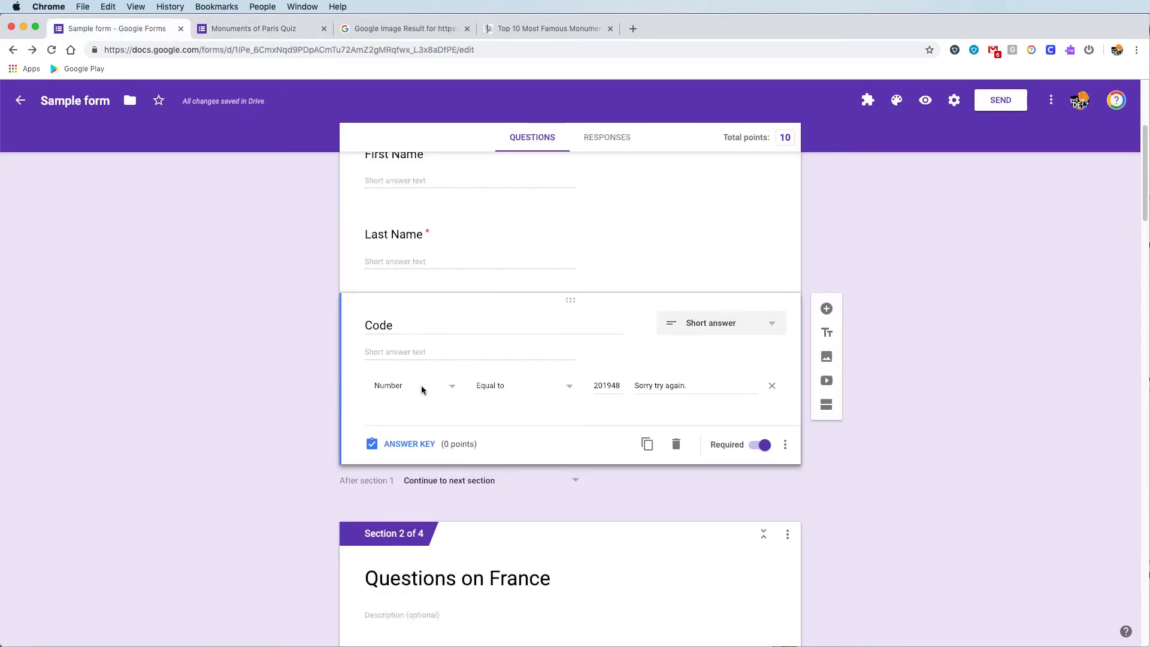
{"action": "key", "text": "BackSpace"}
{"action": "type", "text": "9"}
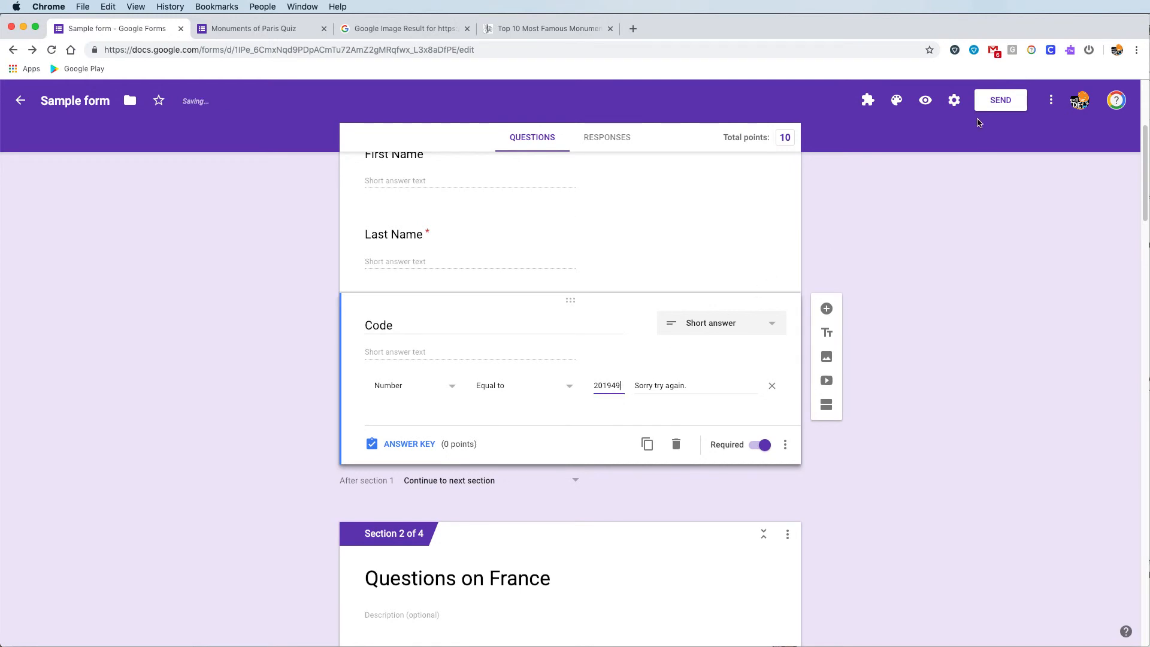
{"action": "left_click", "coordinate": [253, 28]}
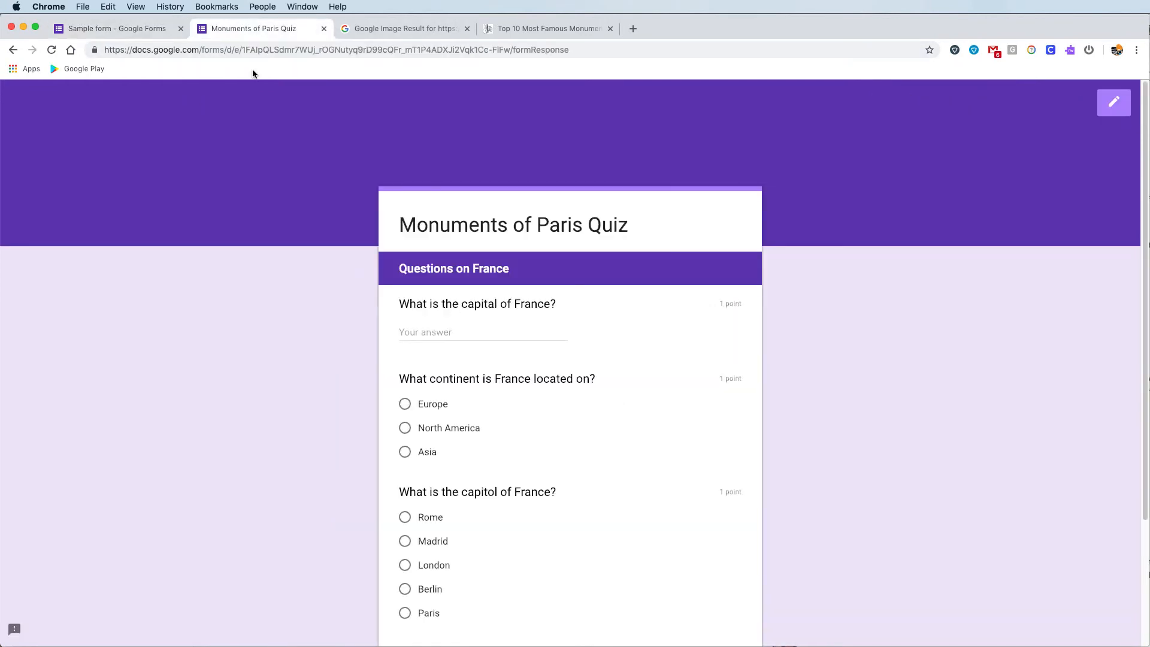
- Enter code 201948 with names 'qwe' in the preview, confirming 'Sorry try again.' appears
{"action": "left_click", "coordinate": [13, 50]}
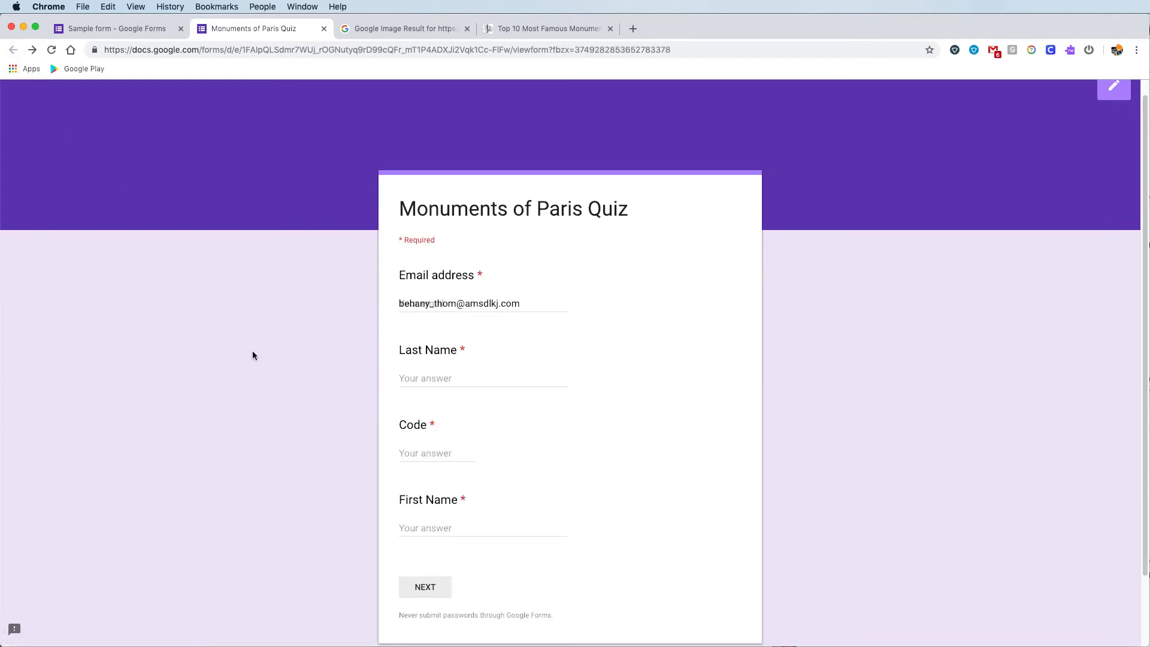
{"action": "left_click", "coordinate": [432, 451]}
{"action": "type", "text": "201948"}
{"action": "left_click", "coordinate": [454, 376]}
{"action": "type", "text": "qwe"}
{"action": "left_click", "coordinate": [447, 541]}
{"action": "type", "text": "qw"}
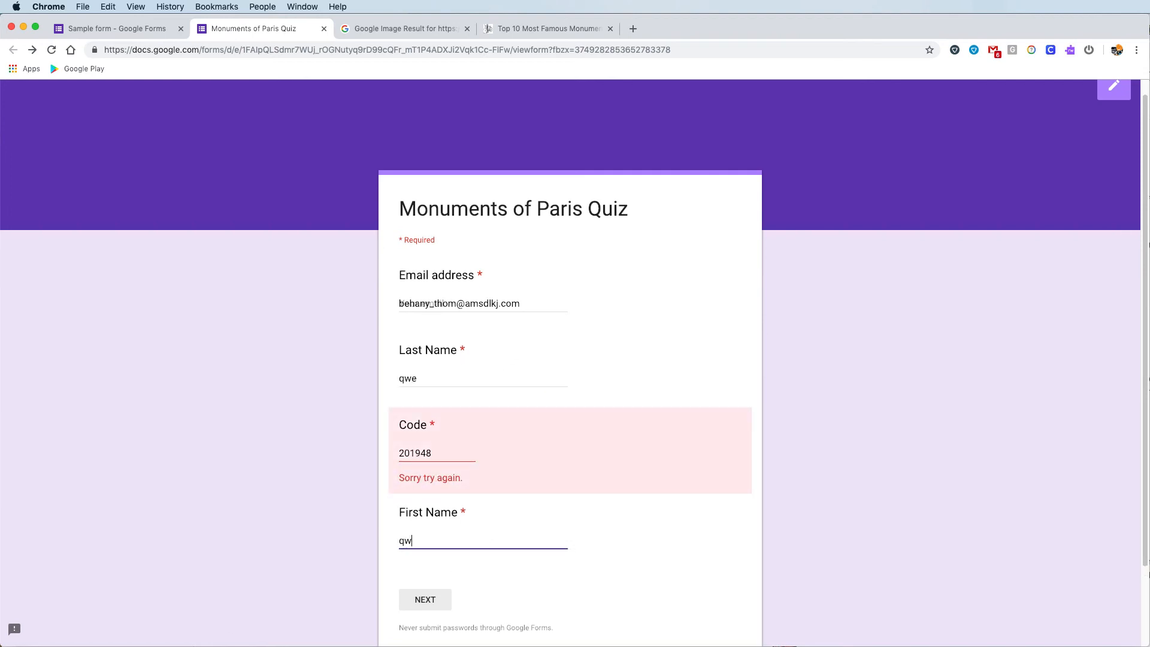
{"action": "type", "text": "e"}
{"action": "left_click", "coordinate": [94, 27]}
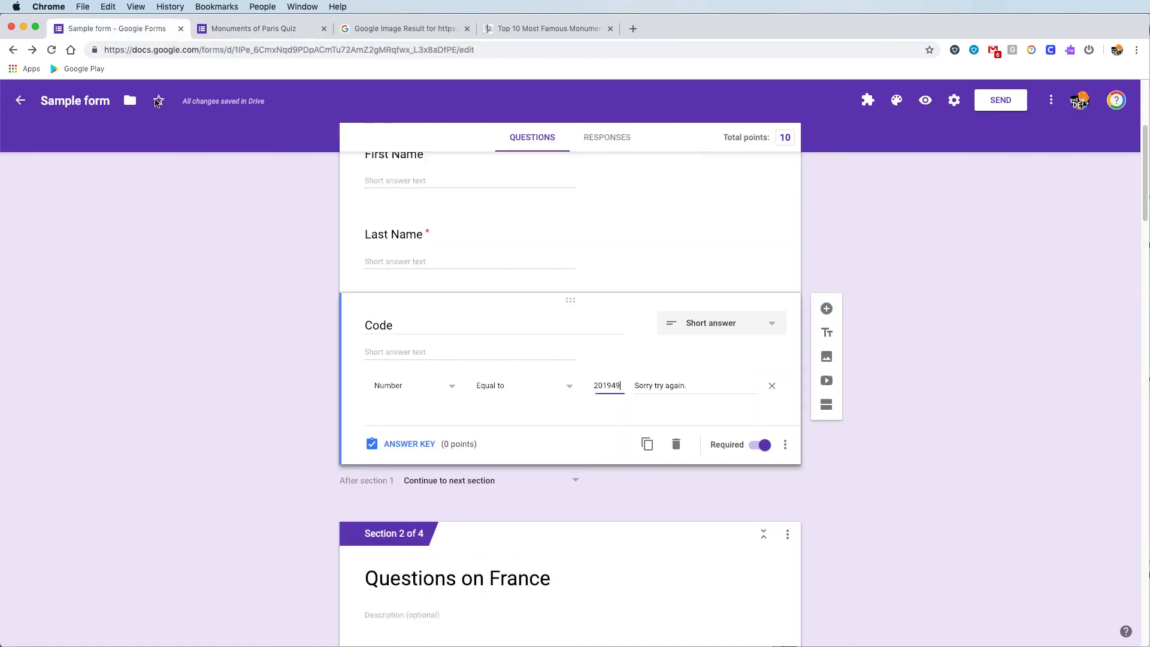